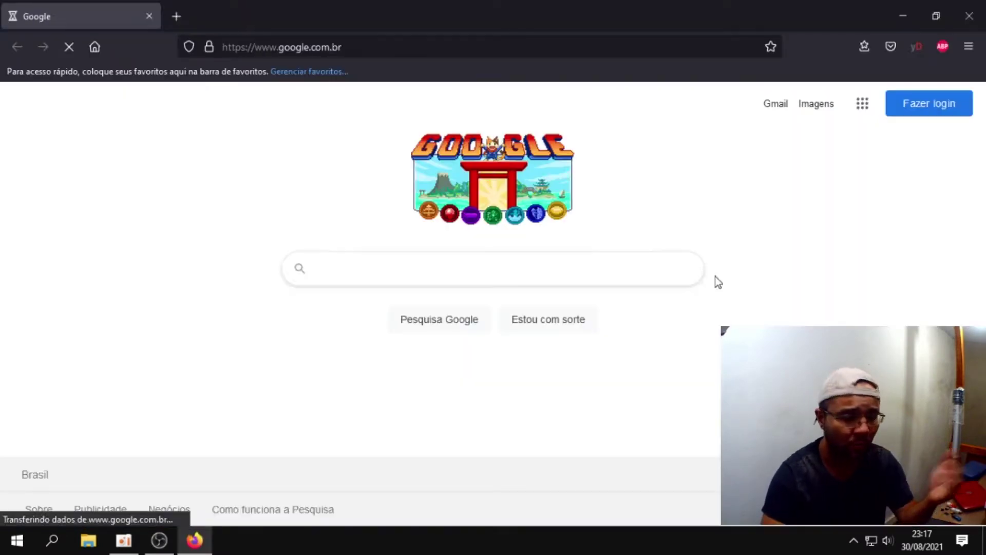
# Step: Search Google for "yumi" and open the Pendrivelinux page on YUMI – Multiboot USB Creator
pyautogui.click(414, 260)
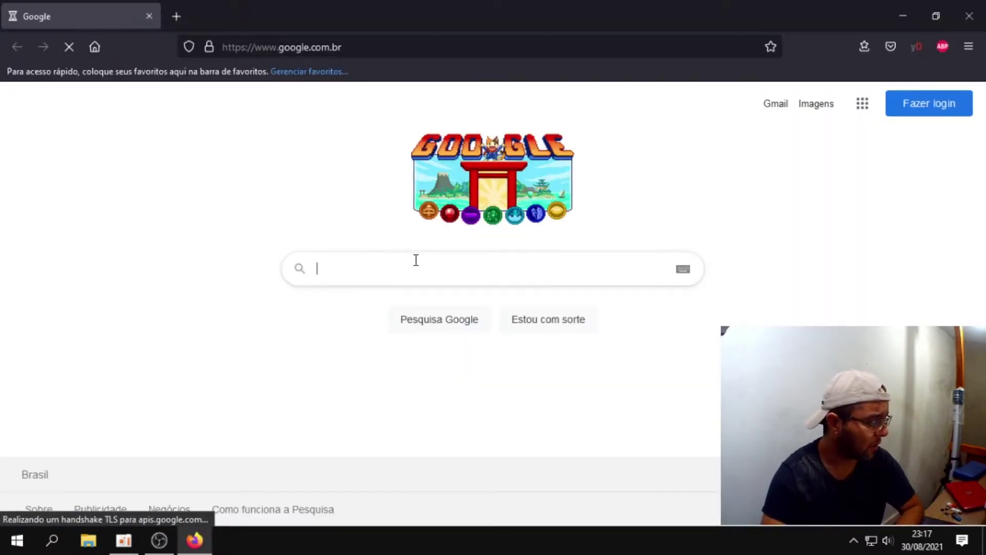
pyautogui.write('y')
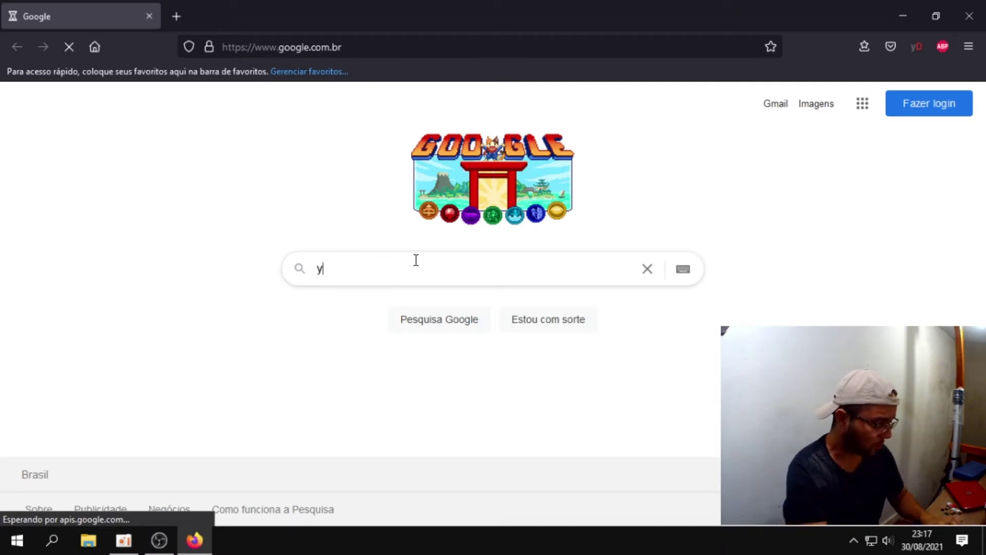
pyautogui.write('um')
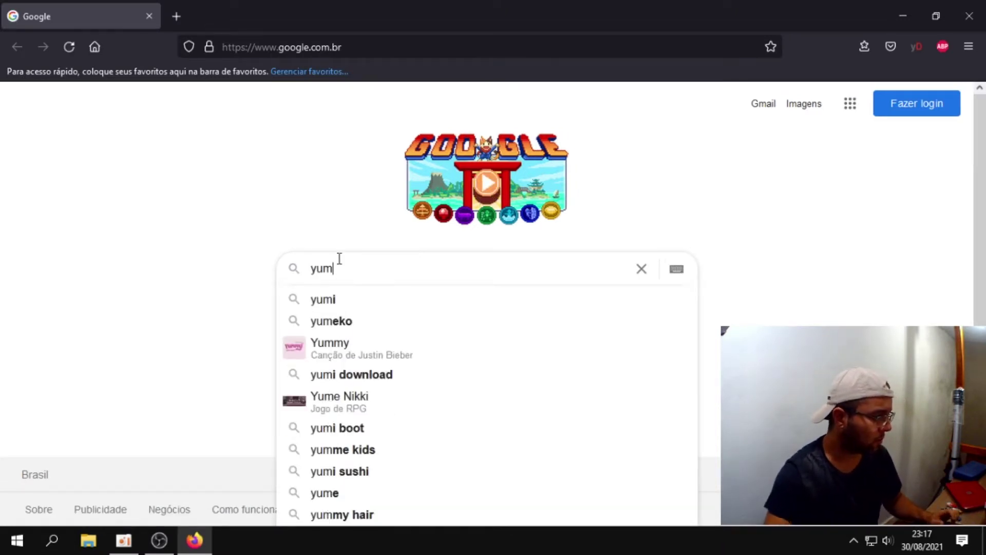
pyautogui.click(329, 300)
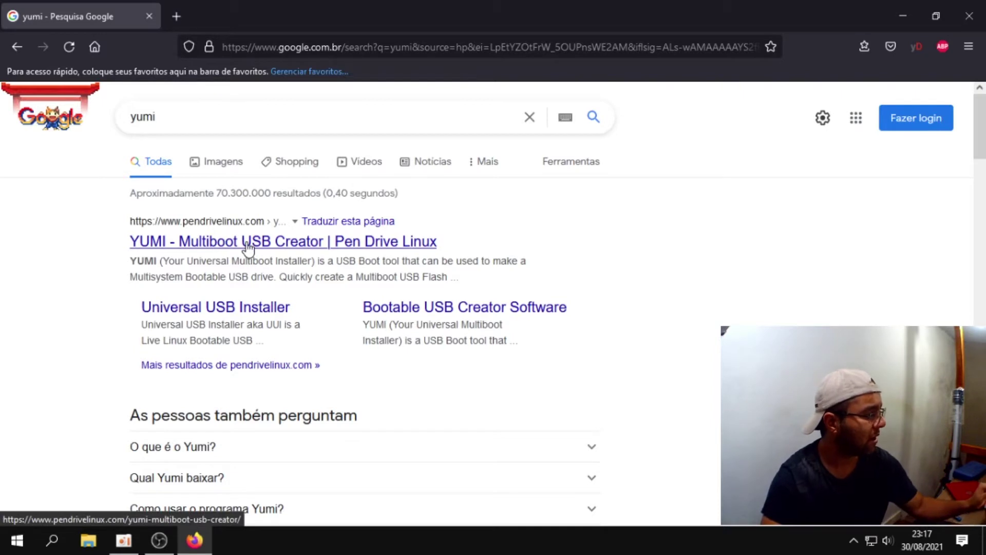
pyautogui.click(234, 248)
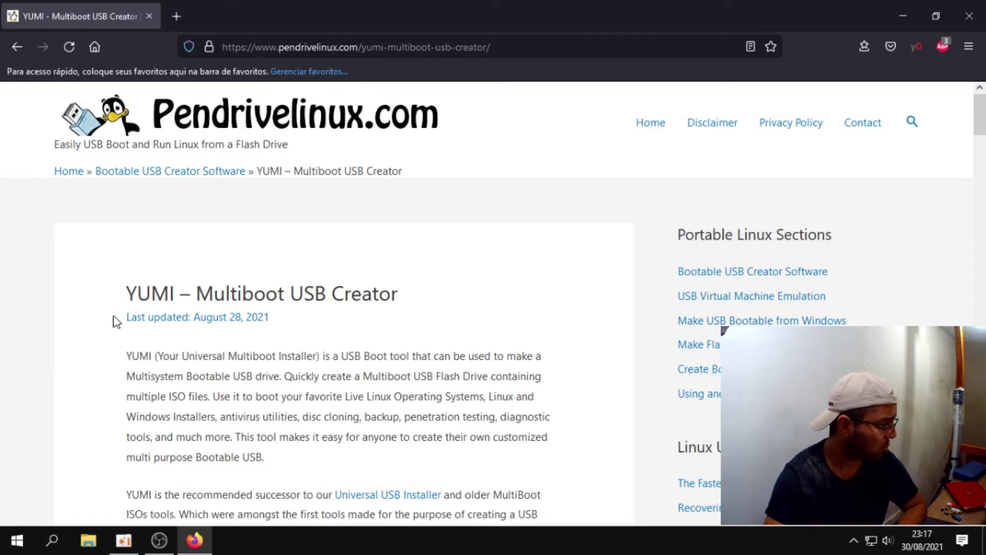
# Step: Find the YUMI Legacy download on the page and save YUMI-2.0.9.0.exe
pyautogui.scroll(-10, 402, 306)
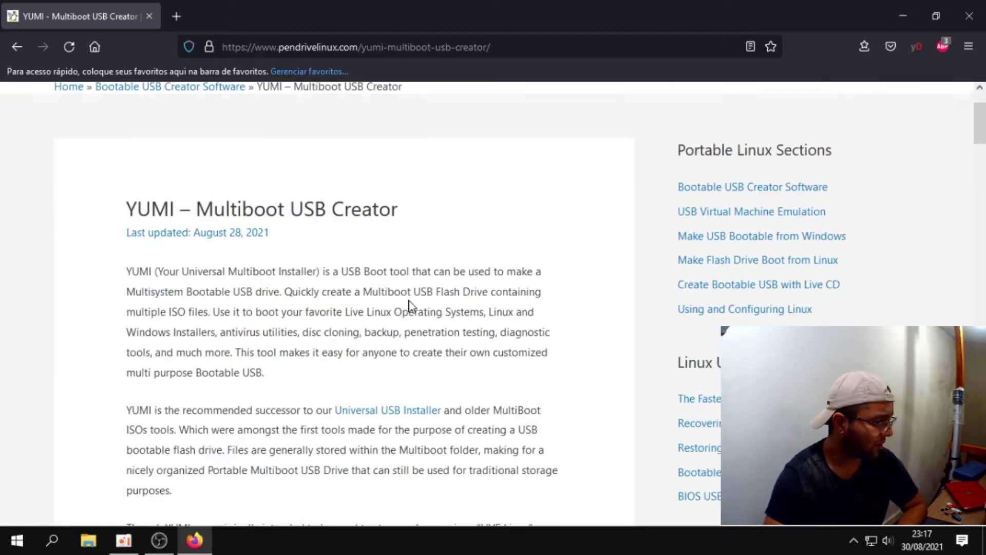
pyautogui.scroll(-4, 507, 308)
pyautogui.scroll(5, 506, 311)
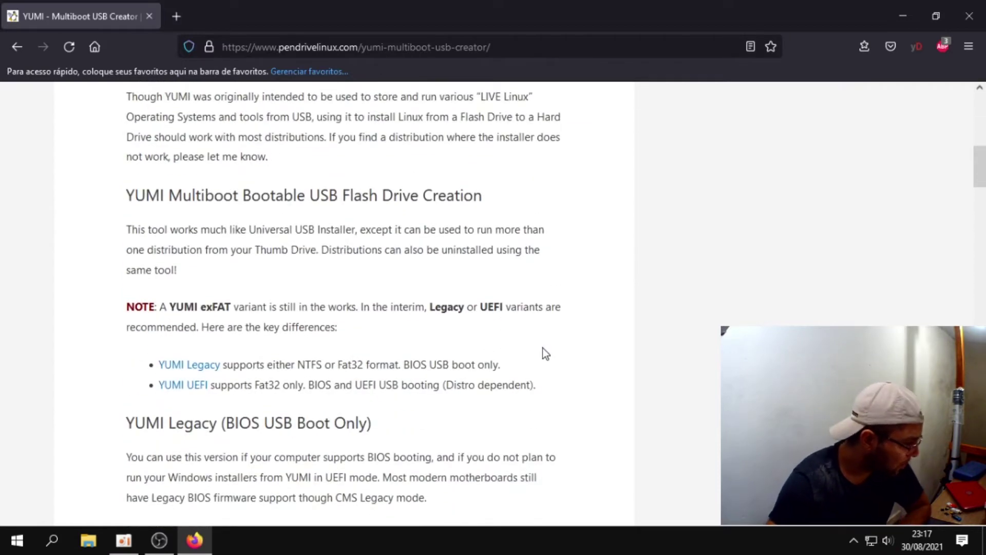
pyautogui.scroll(-15, 532, 391)
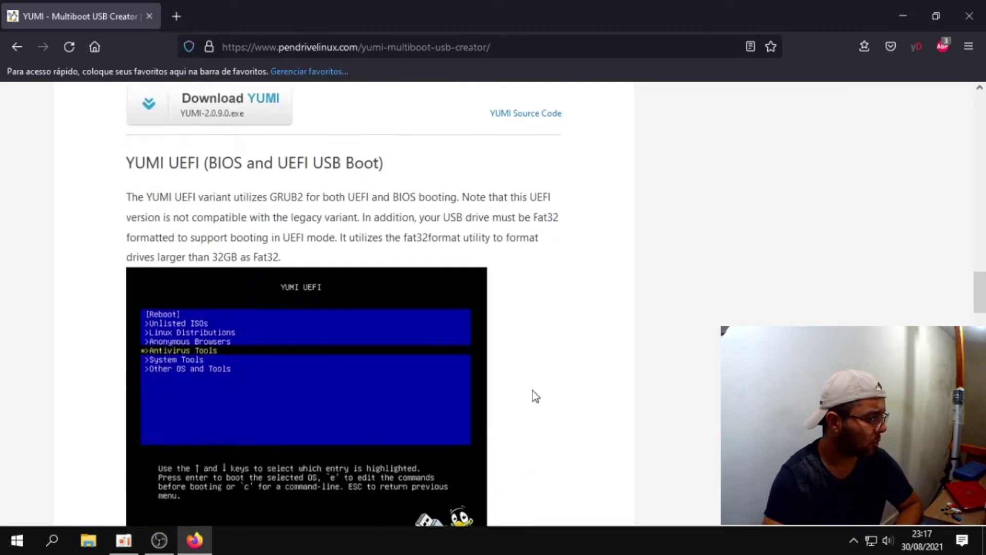
pyautogui.scroll(5, 532, 391)
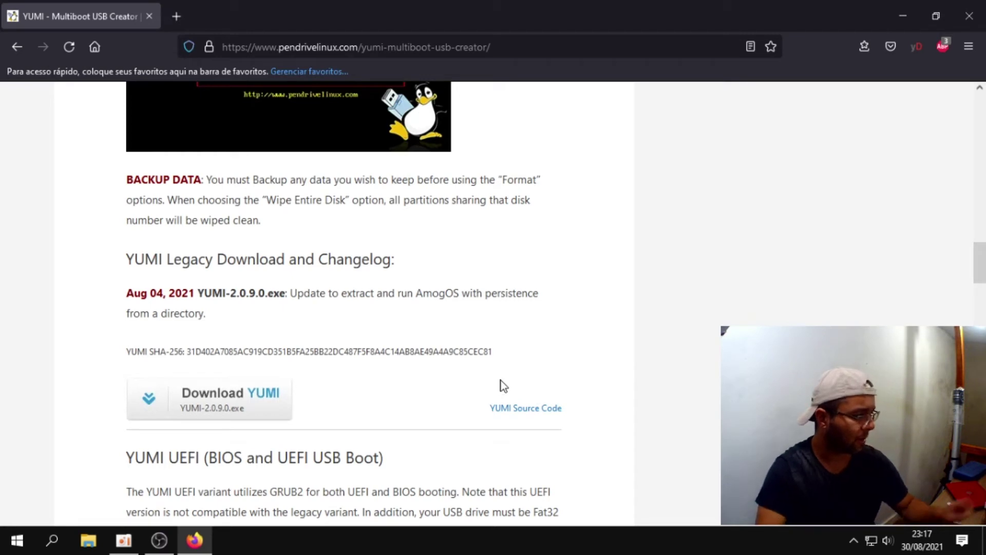
pyautogui.click(254, 409)
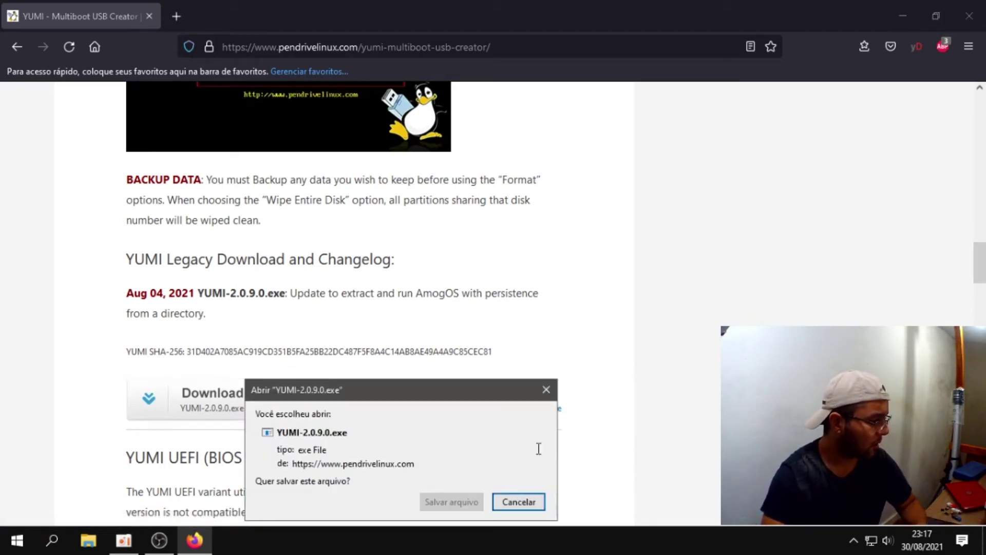
pyautogui.click(457, 501)
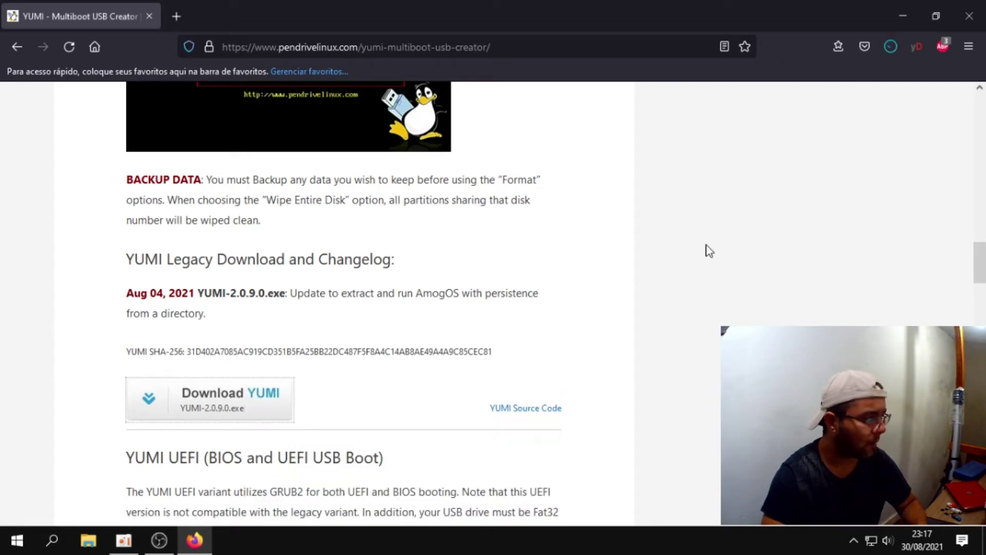
# Step: Run the downloaded YUMI-2.0.9.0.exe and accept its license agreement
pyautogui.click(887, 48)
pyautogui.click(822, 87)
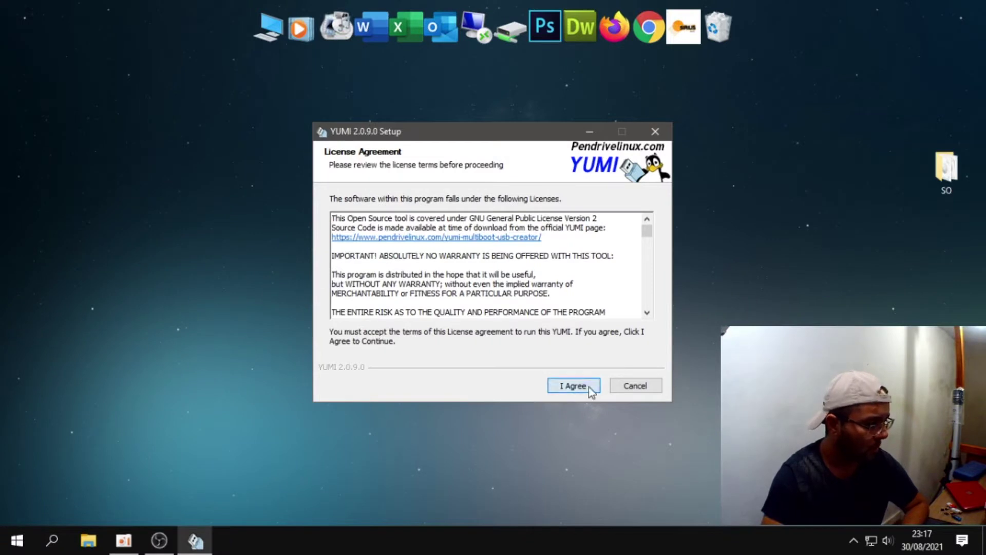
pyautogui.click(590, 389)
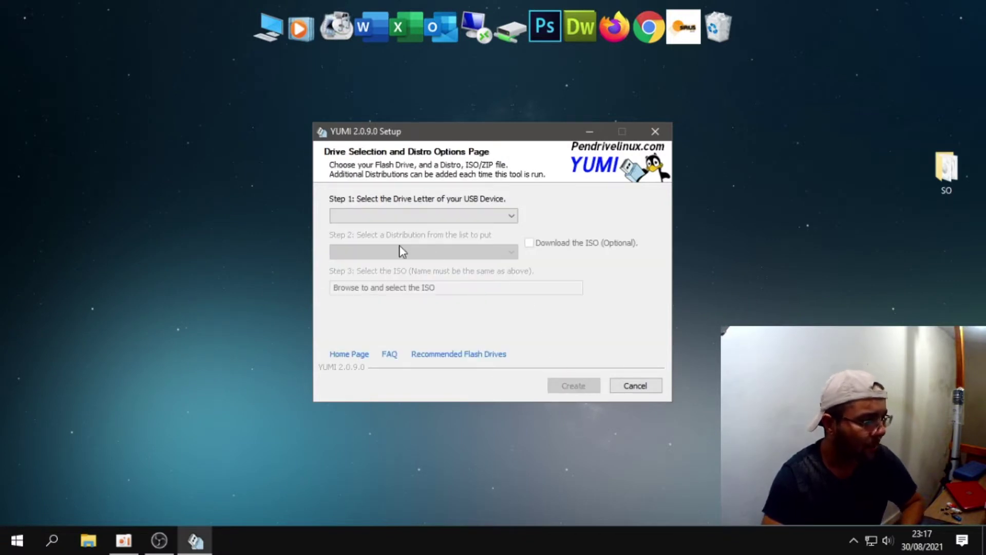
pyautogui.moveTo(527, 137); pyautogui.dragTo(521, 117)
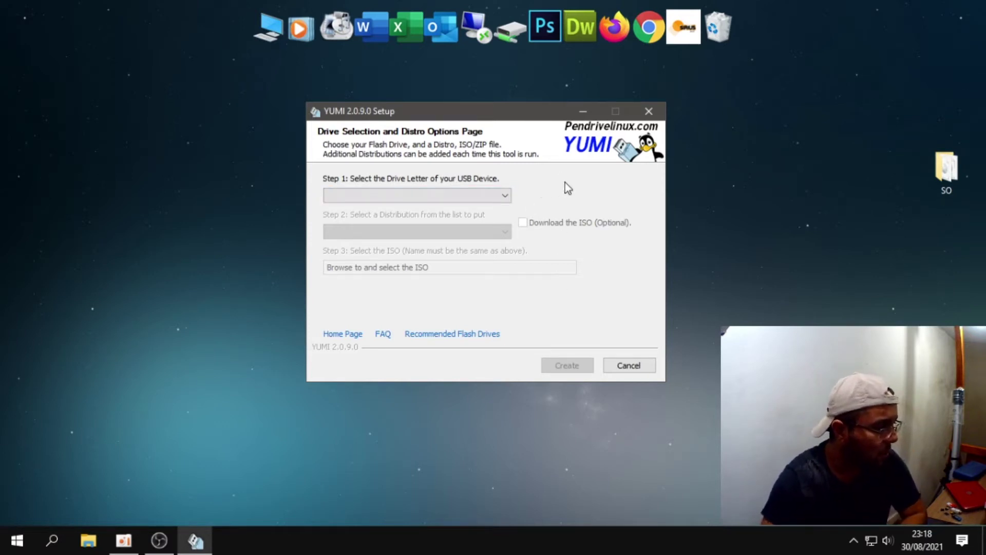
# Step: Examine the ISO files in the SO folder on the desktop and close the folder
pyautogui.moveTo(949, 170)
pyautogui.mouseDown()
pyautogui.moveTo(899, 167)
pyautogui.moveTo(953, 170)
pyautogui.mouseUp()
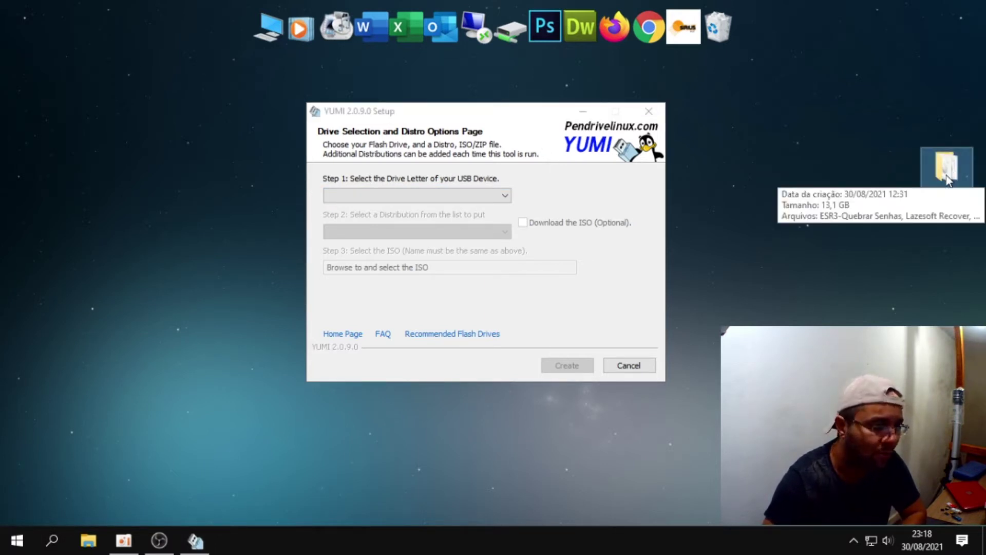
pyautogui.doubleClick(948, 170)
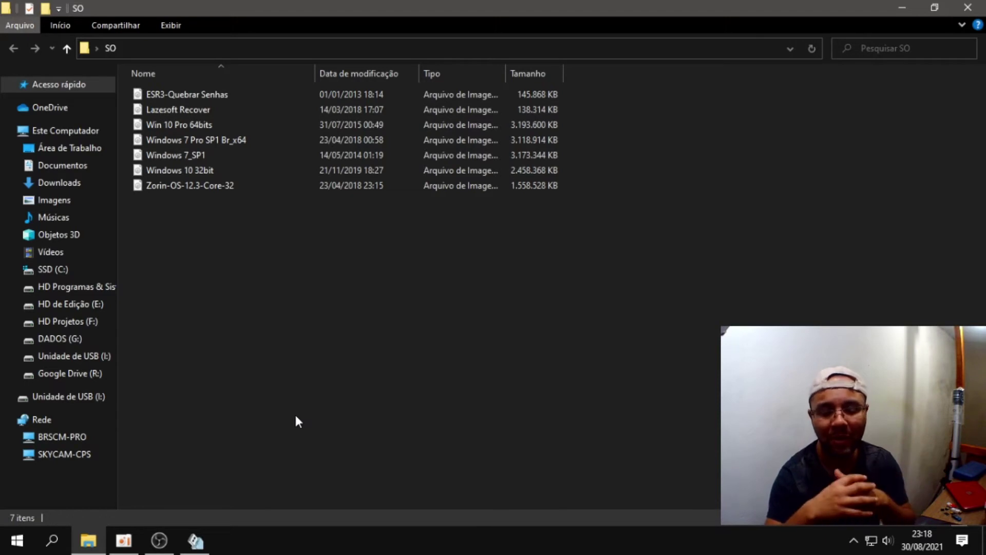
pyautogui.click(964, 8)
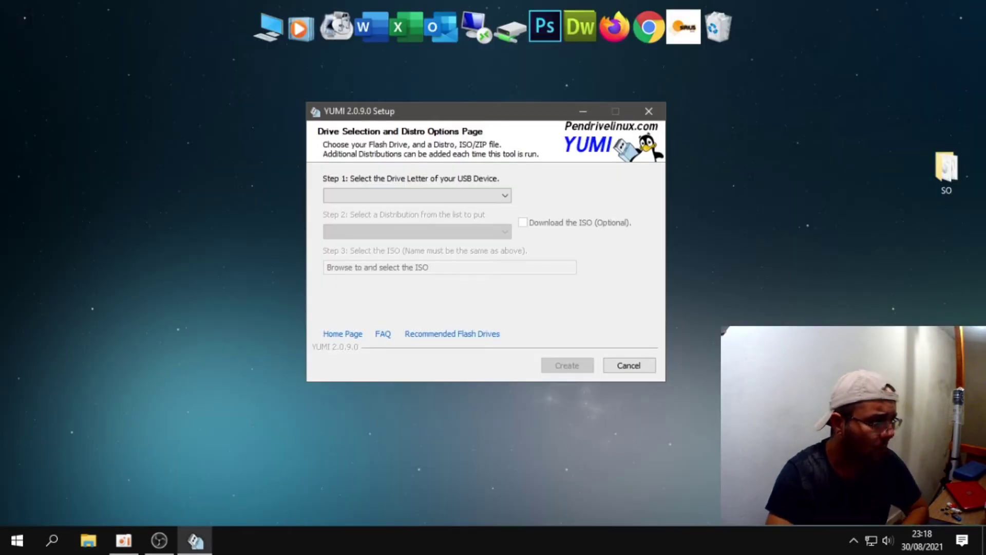
# Step: Check the USB drive's letter in Este Computador and select I:\ (Disk 3) 14GB FAT32 as the USB device
pyautogui.moveTo(532, 117); pyautogui.dragTo(530, 94)
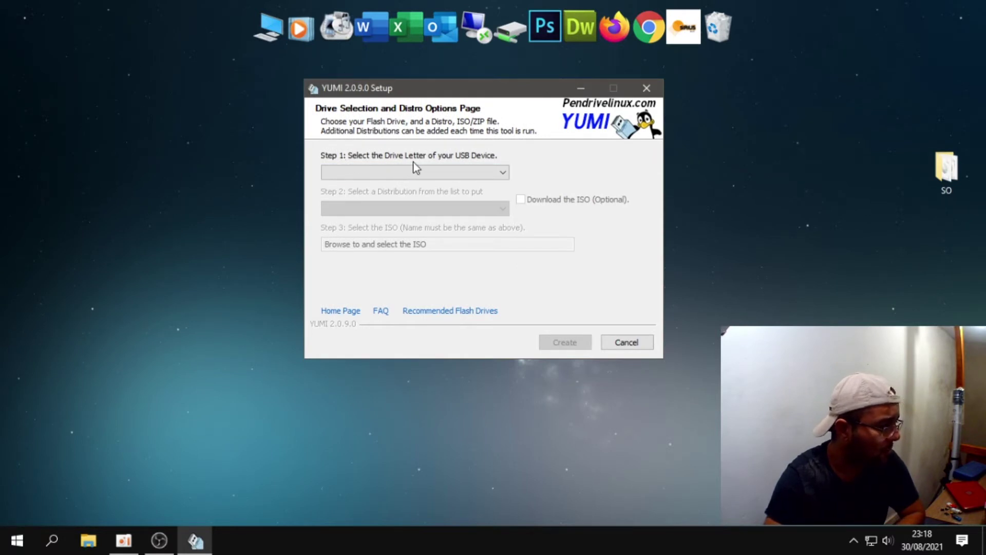
pyautogui.click(505, 173)
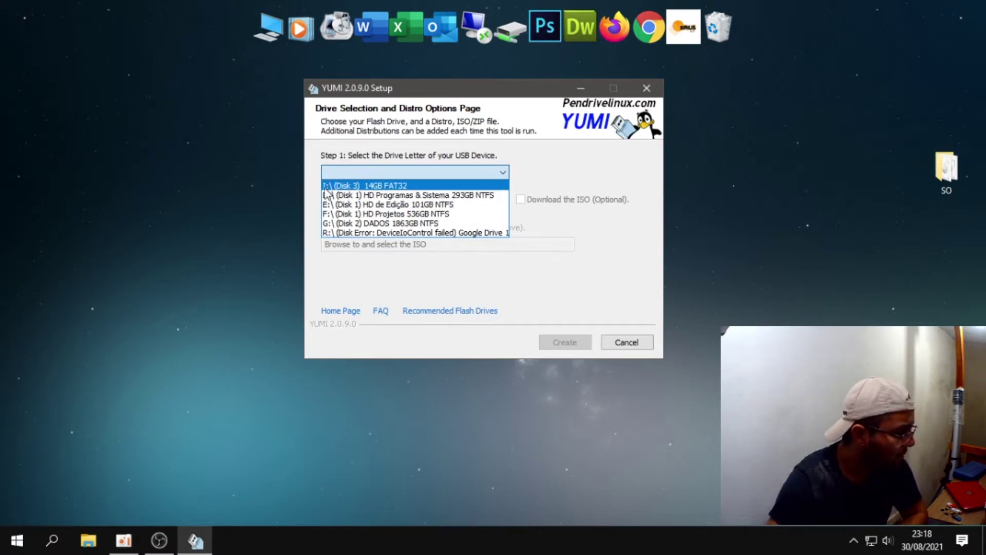
pyautogui.click(272, 47)
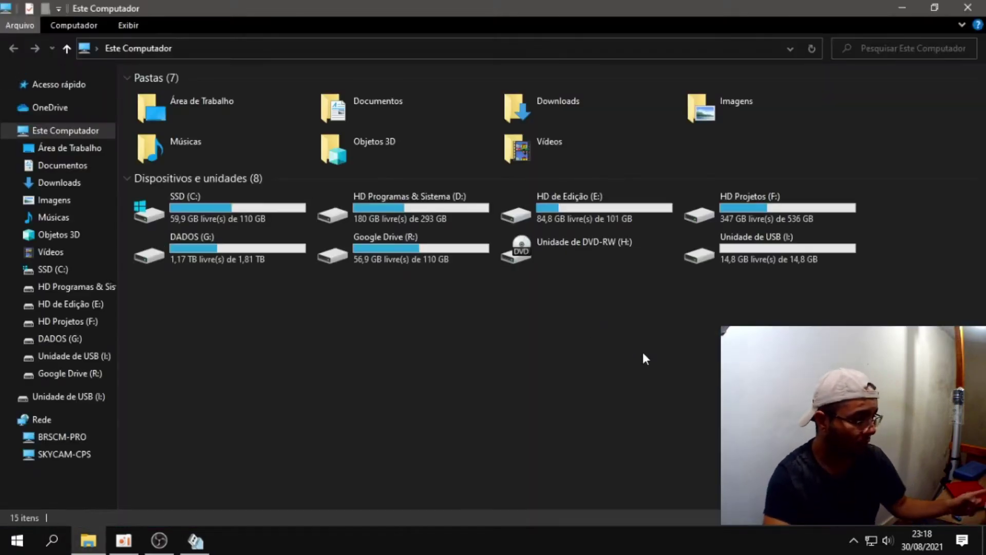
pyautogui.click(968, 7)
pyautogui.click(503, 172)
pyautogui.click(390, 186)
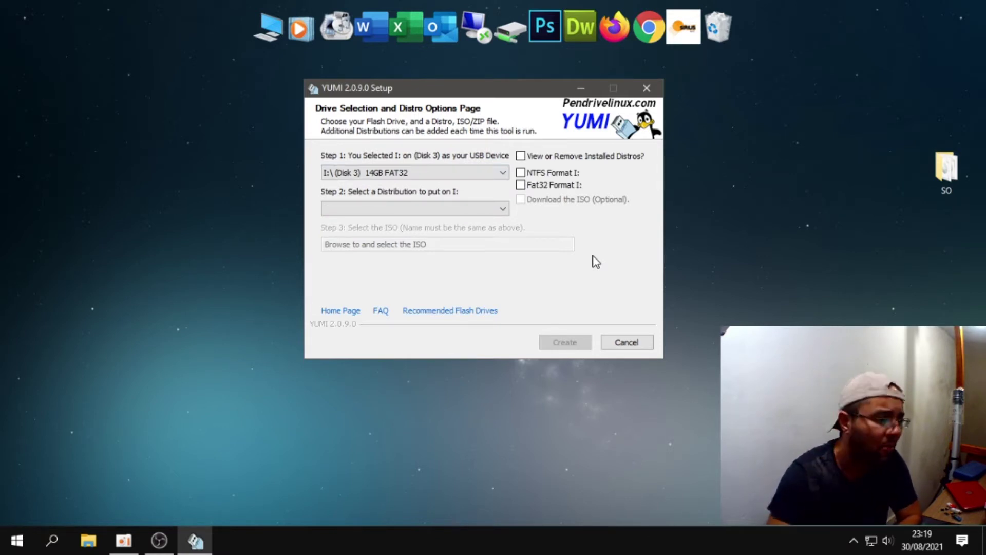
# Step: Enable Fat32 formatting of drive I: and choose the Multiple Windows Vista/7/8/10 Installers -bootmgr distribution
pyautogui.click(554, 186)
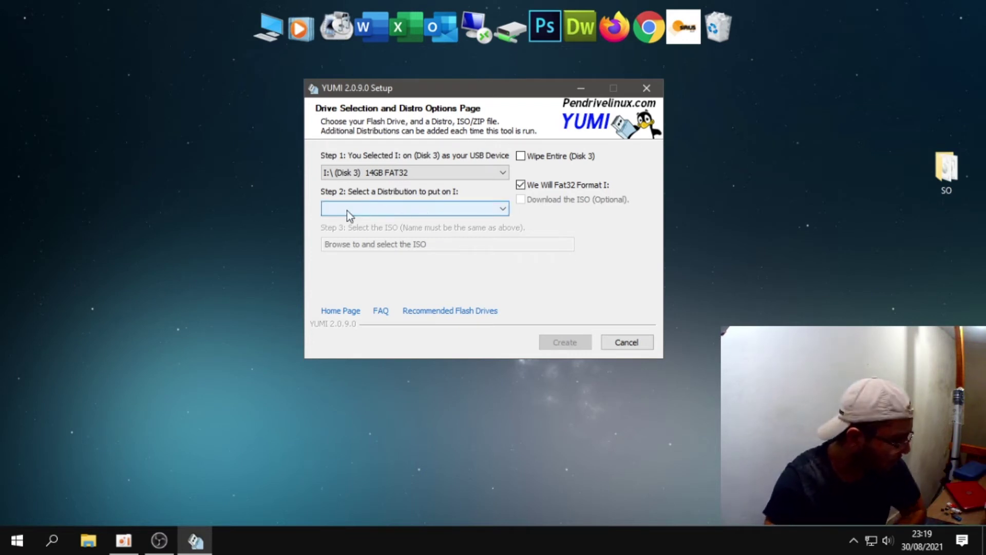
pyautogui.click(503, 209)
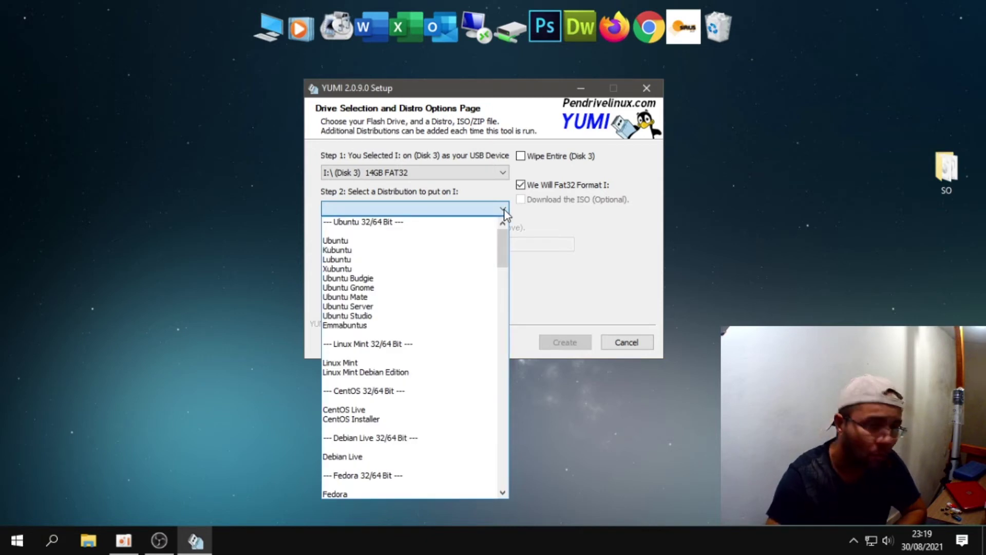
pyautogui.moveTo(504, 255); pyautogui.dragTo(504, 480)
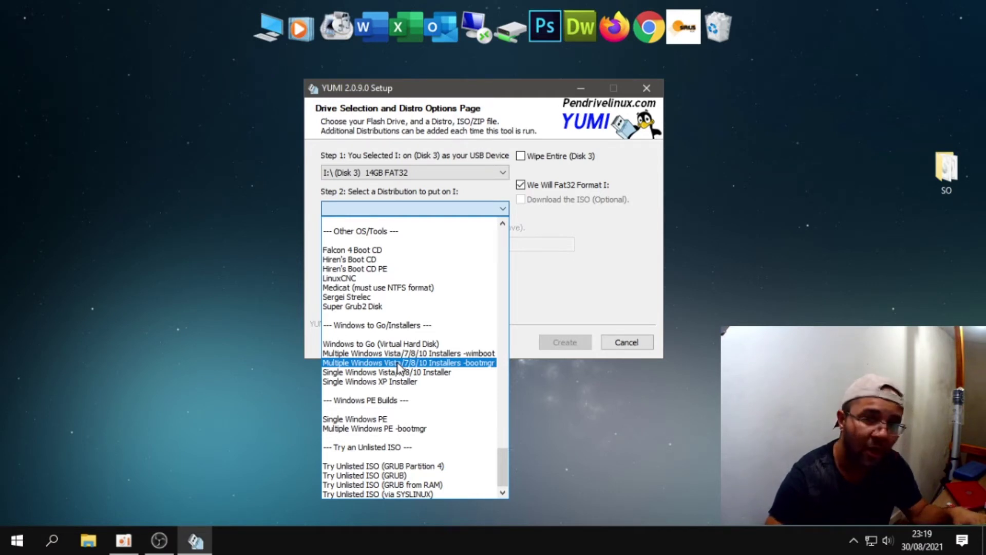
pyautogui.click(469, 364)
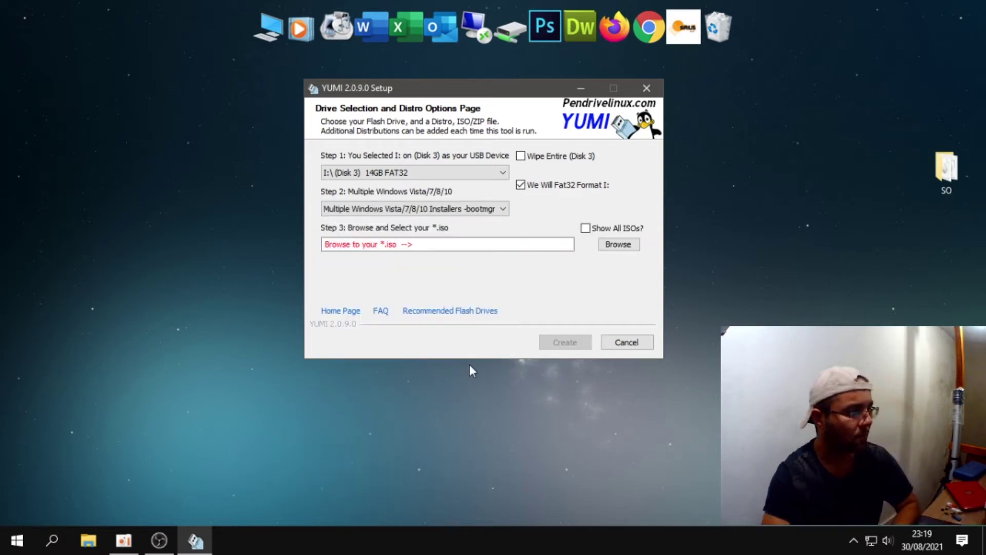
# Step: Load the Win 10 Pro 64bits ISO from the SO folder in Área de Trabalho
pyautogui.click(625, 248)
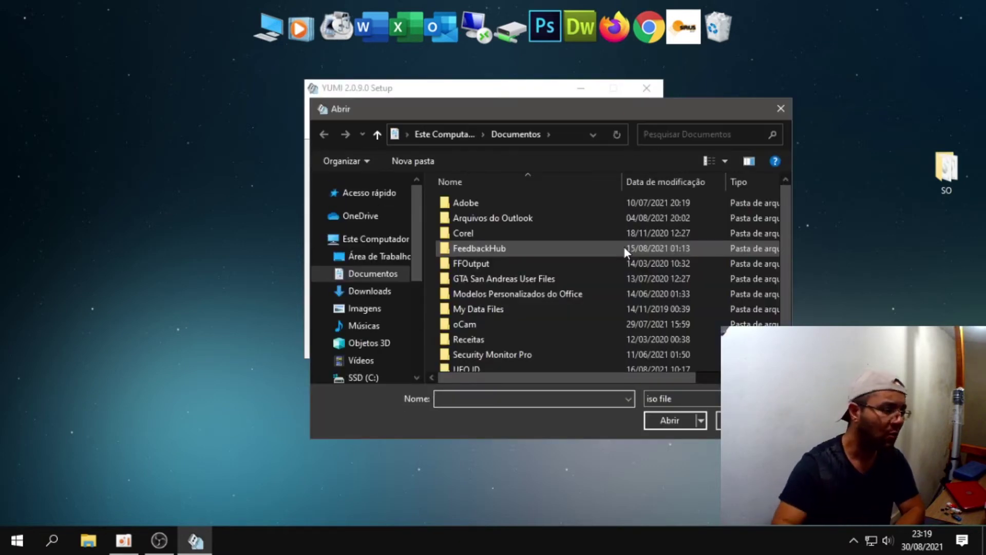
pyautogui.click(378, 257)
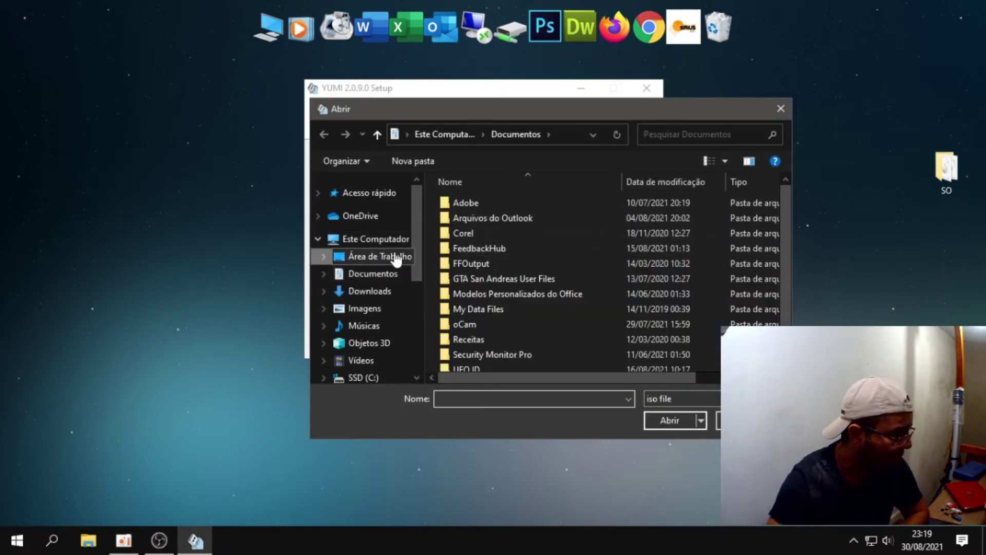
pyautogui.moveTo(780, 215); pyautogui.dragTo(556, 297)
pyautogui.click(556, 300)
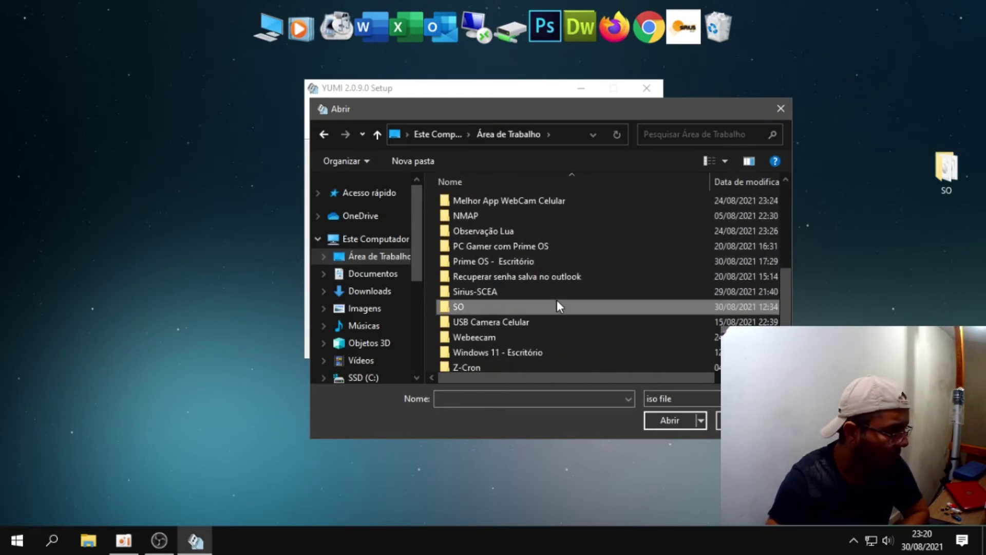
pyautogui.doubleClick(557, 303)
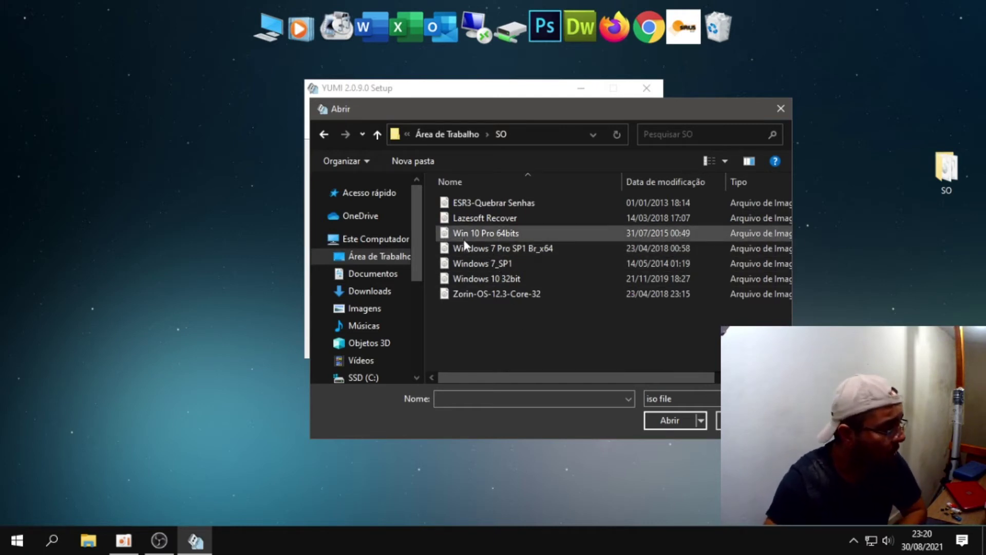
pyautogui.click(494, 234)
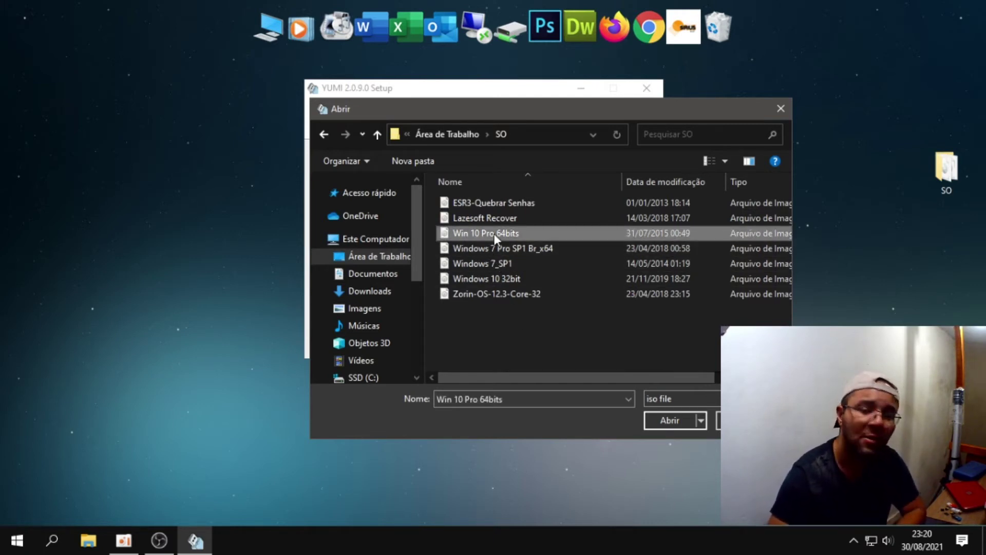
pyautogui.click(669, 420)
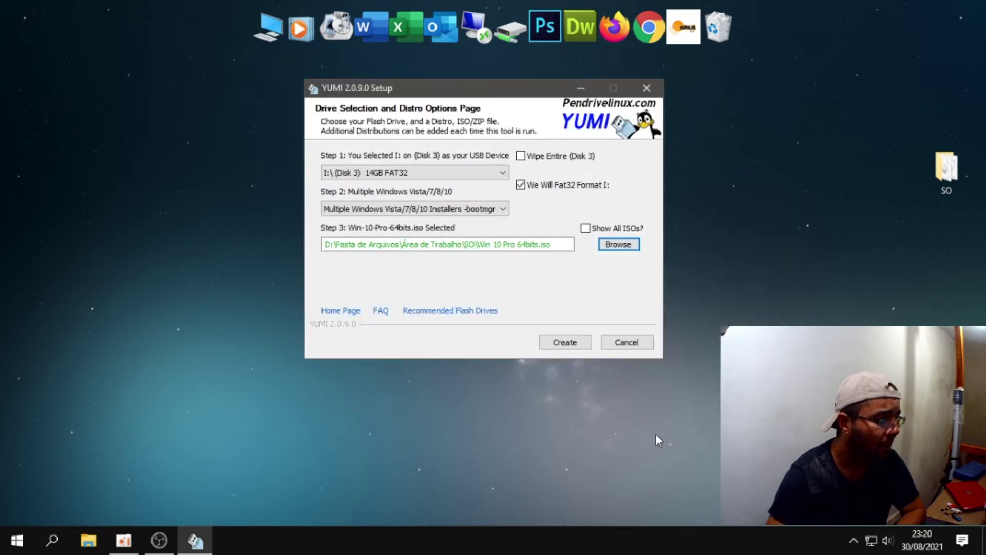
# Step: Create the Windows 10 installer on drive I:, accepting the format warning, and choose to add more ISOs to the drive
pyautogui.click(565, 343)
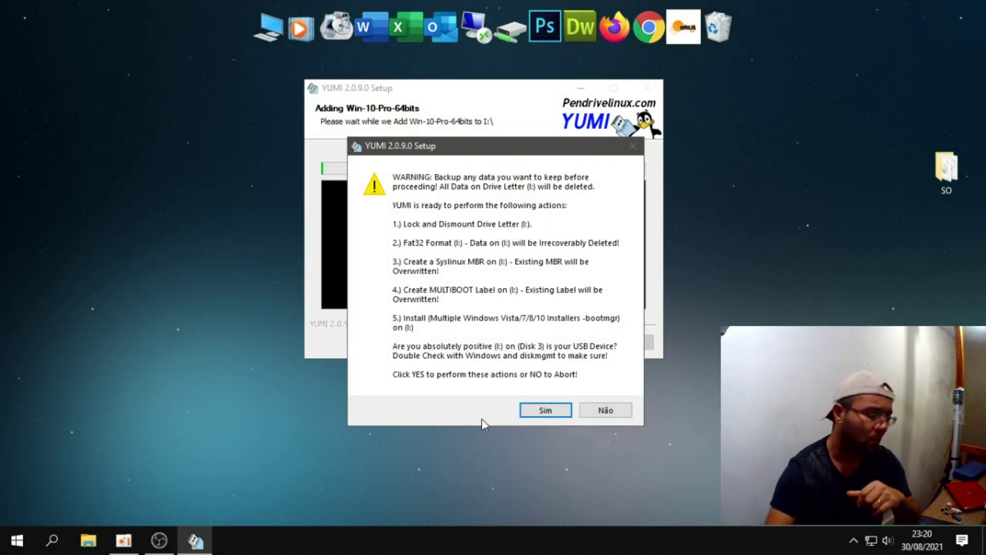
pyautogui.click(545, 411)
pyautogui.click(539, 331)
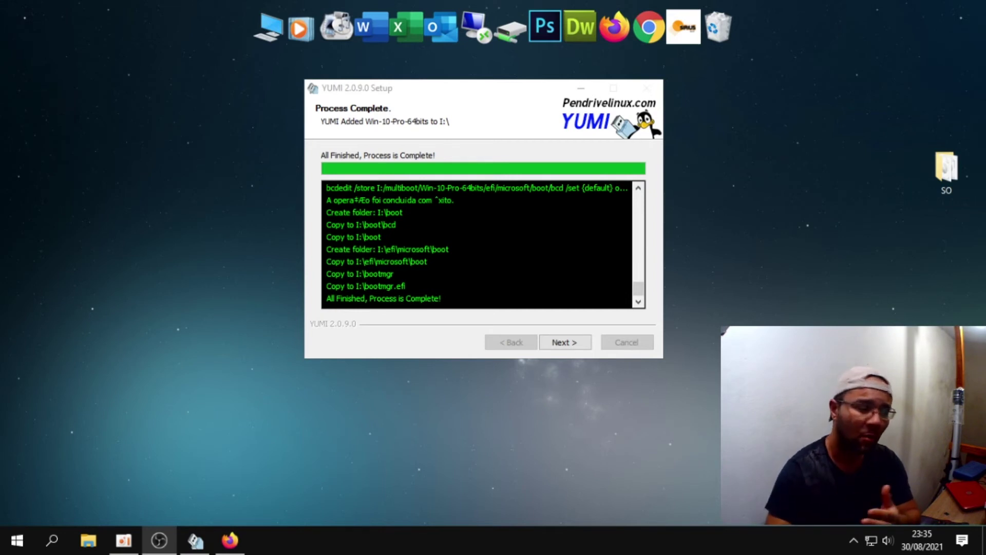
pyautogui.click(562, 344)
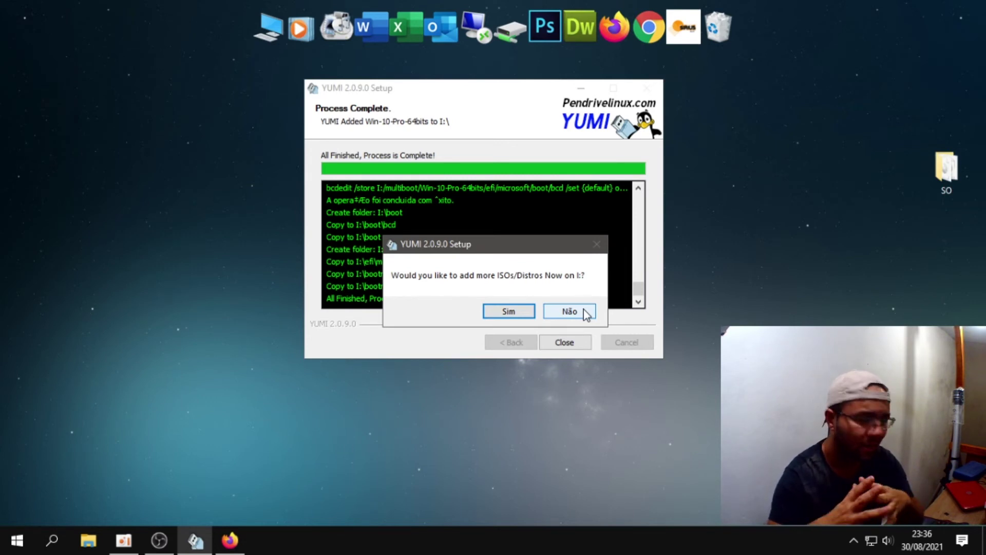
pyautogui.click(507, 311)
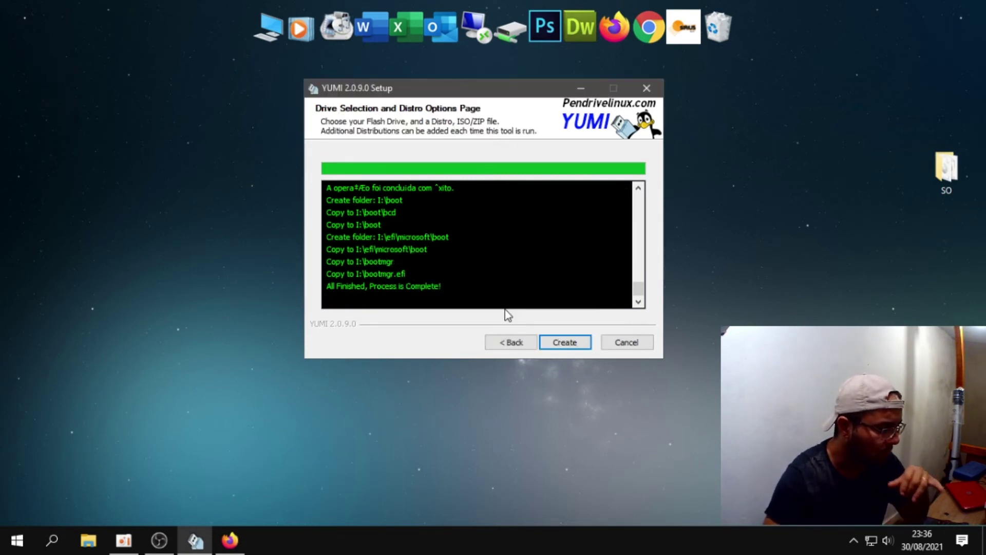
# Step: Select I:\ (Disk 3) MULTIBOOT 14GB FAT32 as the USB device and the Multiple Windows Vista/7/8/10 Installers -bootmgr distribution
pyautogui.click(504, 173)
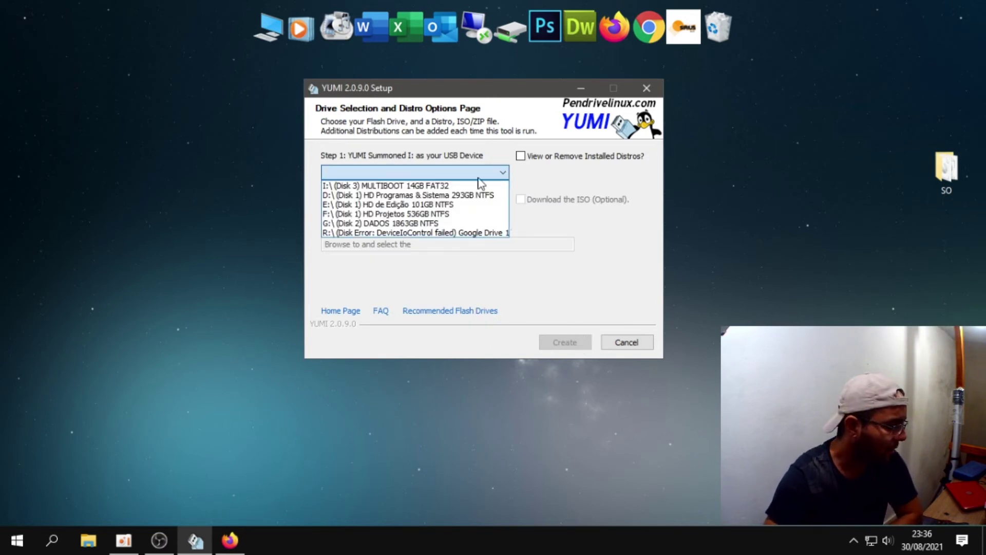
pyautogui.click(332, 185)
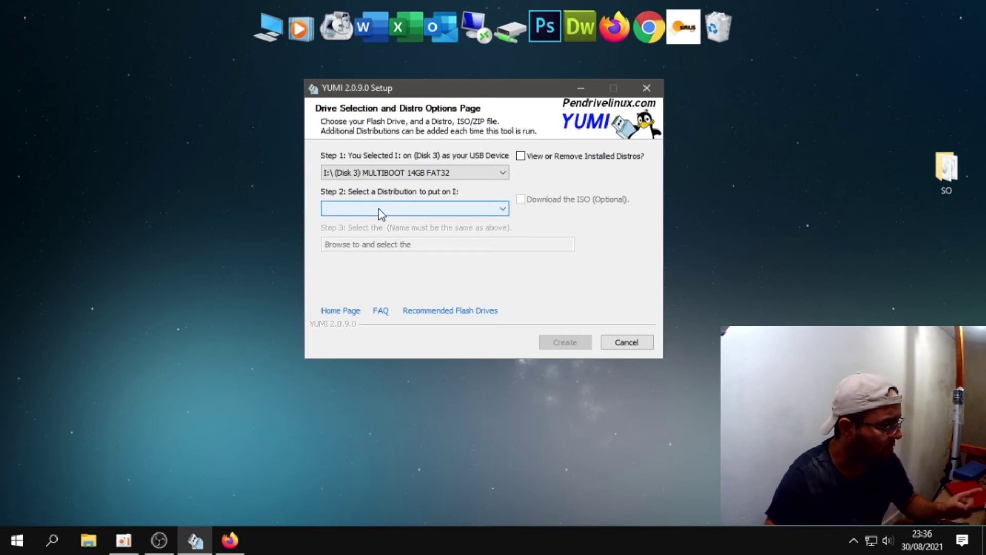
pyautogui.click(503, 209)
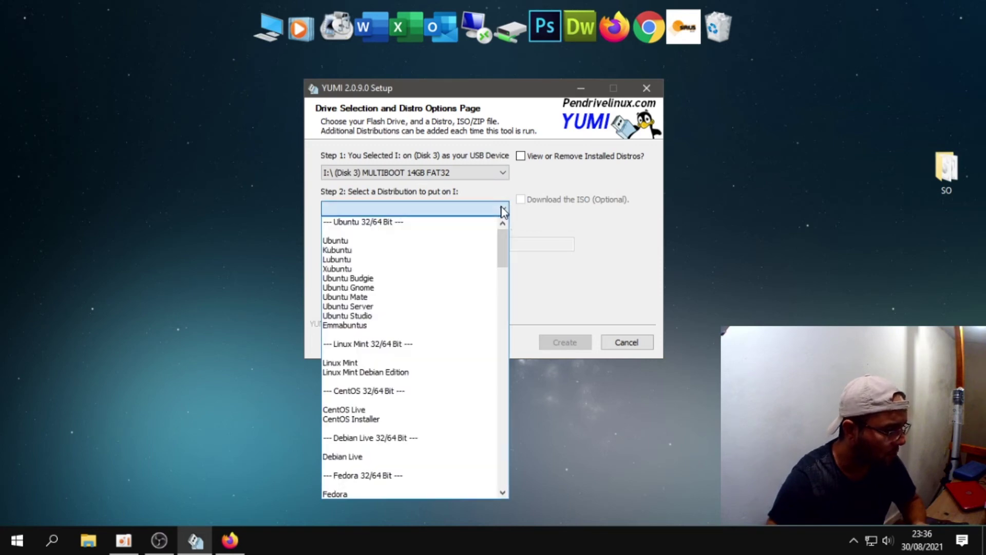
pyautogui.moveTo(504, 248); pyautogui.dragTo(505, 476)
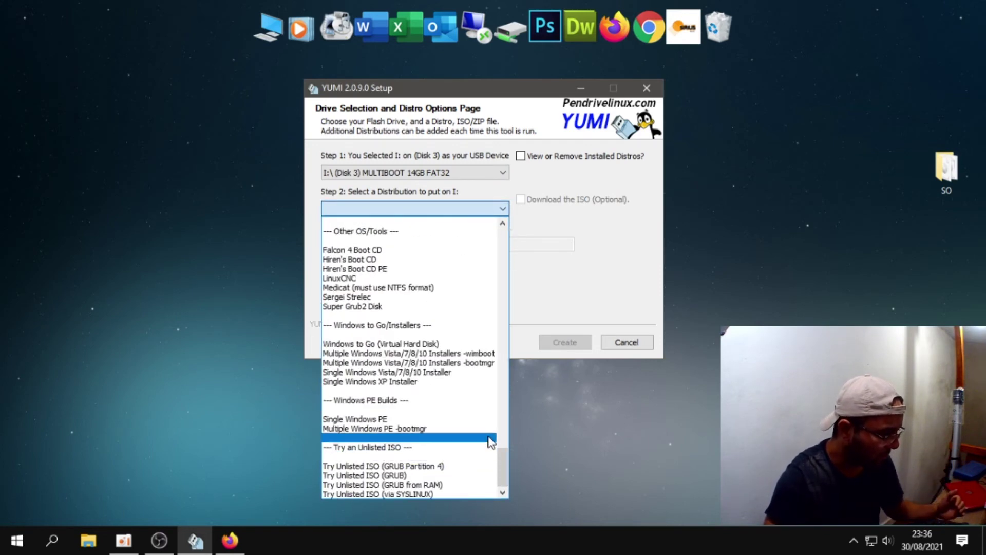
pyautogui.click(482, 364)
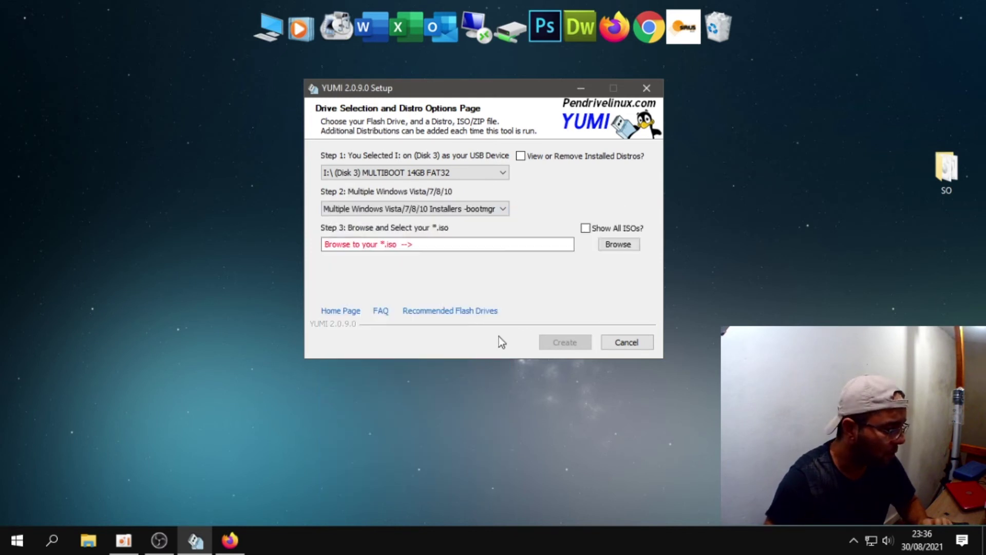
# Step: Load the Windows 10 32bit ISO from the SO folder in Área de Trabalho
pyautogui.click(621, 246)
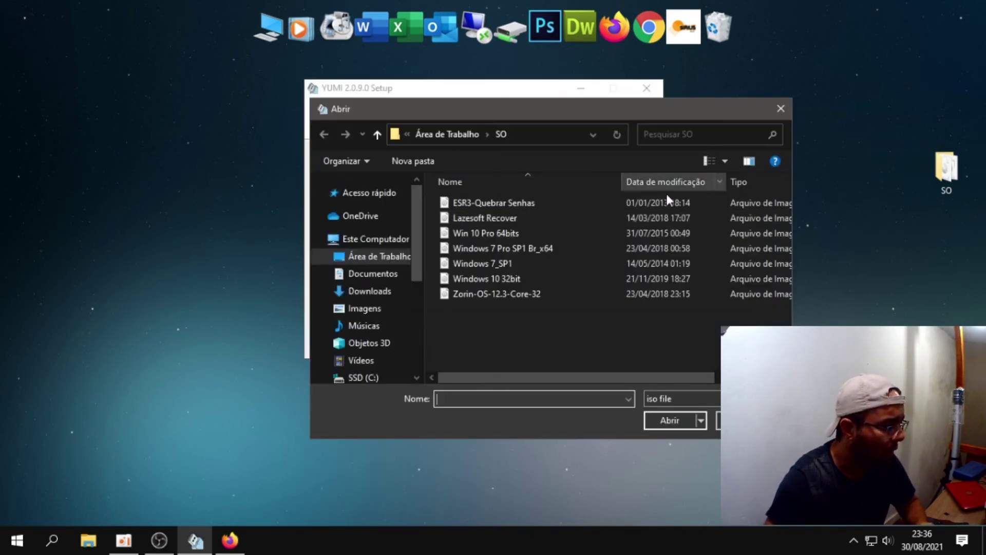
pyautogui.click(493, 280)
pyautogui.click(670, 424)
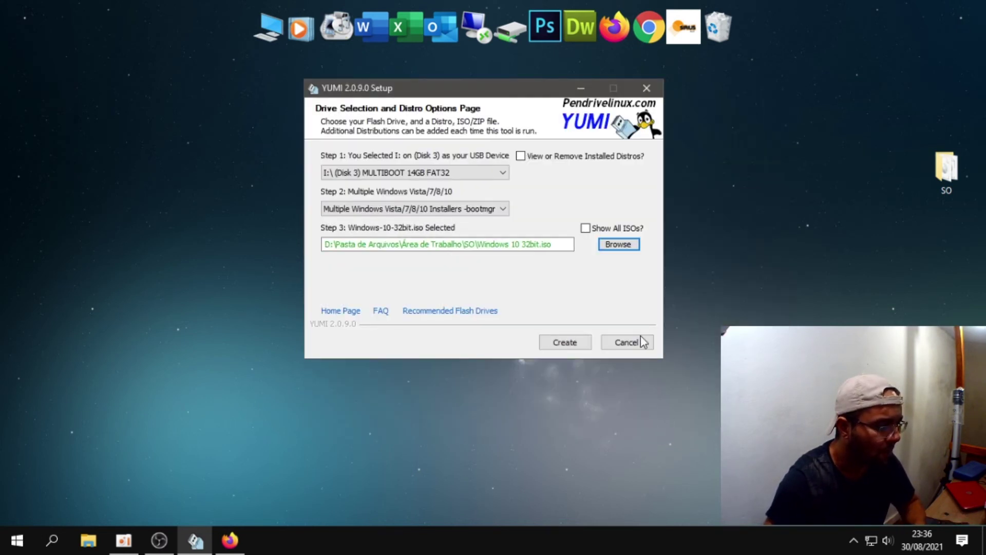
# Step: Create the Windows 10 32bit installer on drive I: and choose to add more ISOs to the drive
pyautogui.click(564, 343)
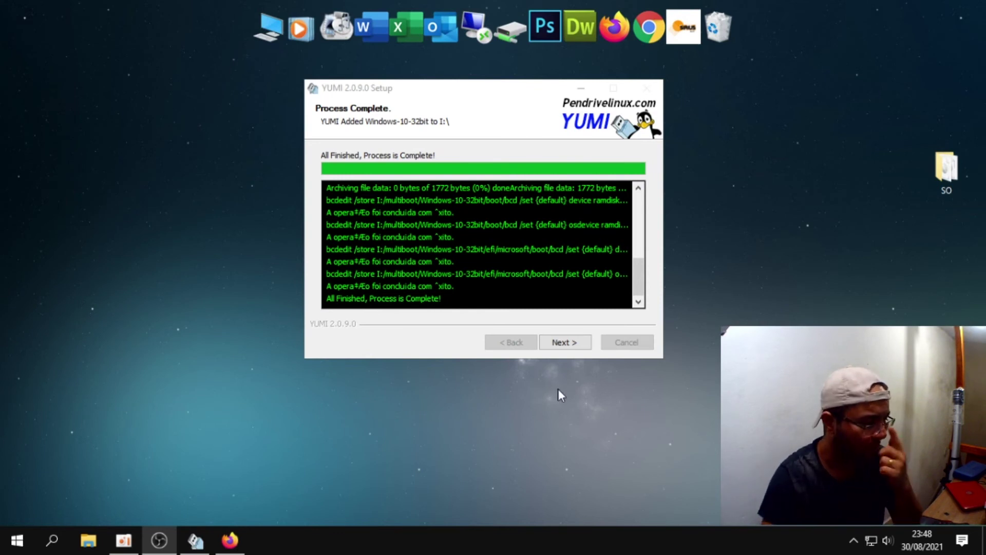
pyautogui.click(574, 341)
pyautogui.click(510, 311)
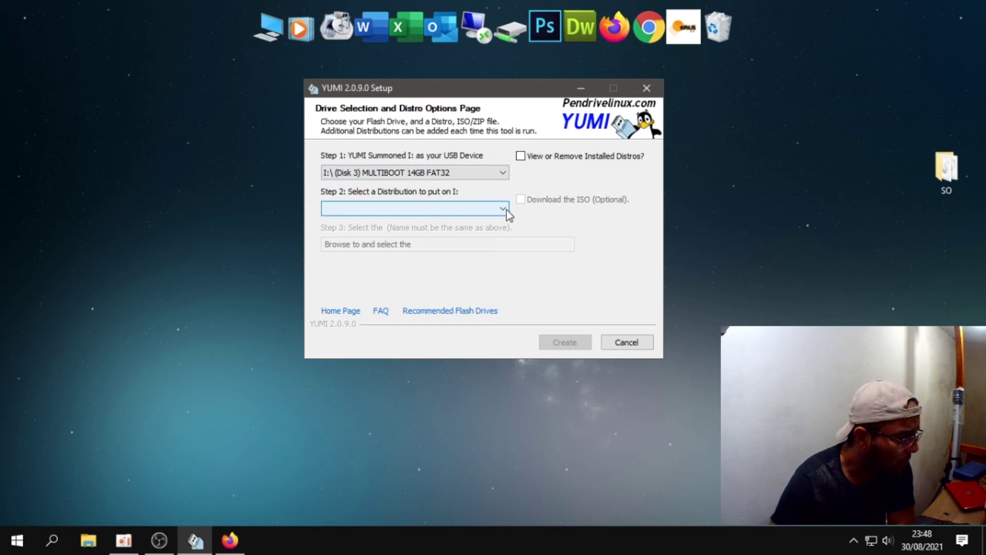
# Step: Choose the Zorin OS Core distribution for drive I: and check the SO folder for matching ISOs without loading one
pyautogui.click(507, 213)
pyautogui.moveTo(503, 239); pyautogui.dragTo(512, 494)
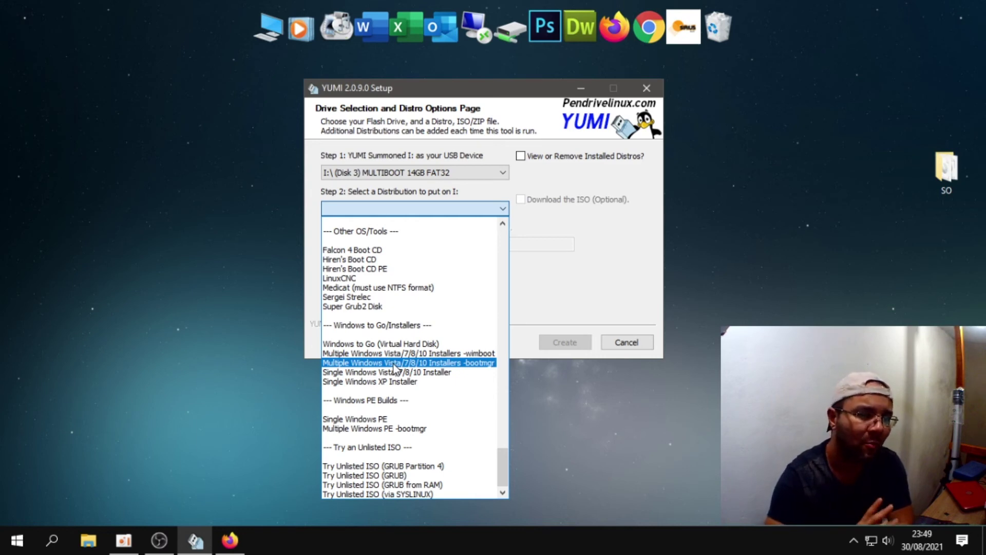
pyautogui.scroll(8, 396, 367)
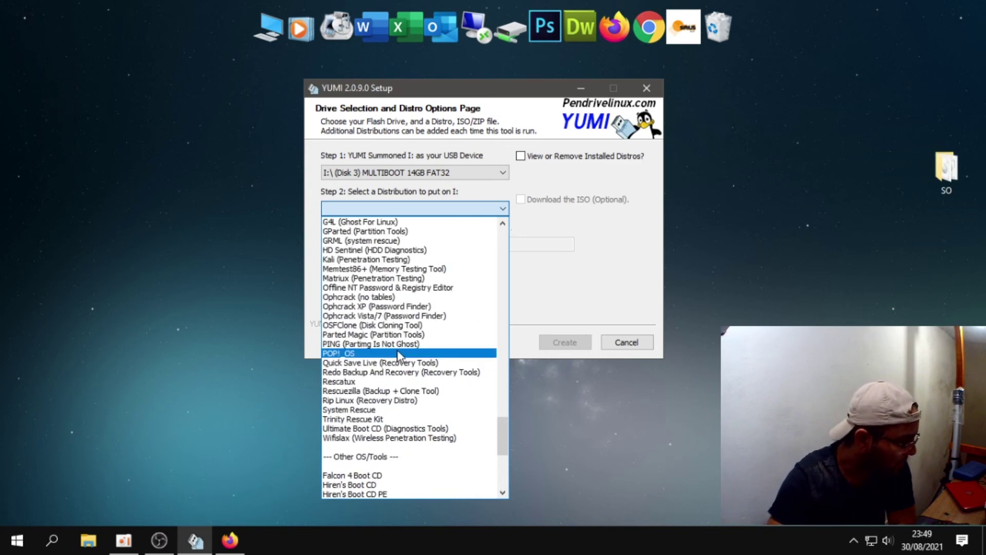
pyautogui.scroll(18, 398, 355)
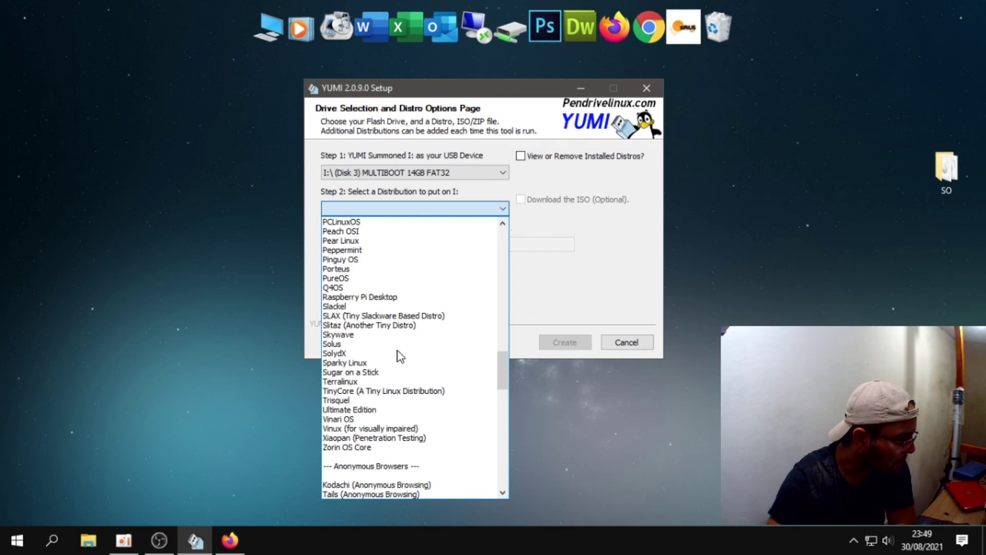
pyautogui.scroll(-1, 401, 356)
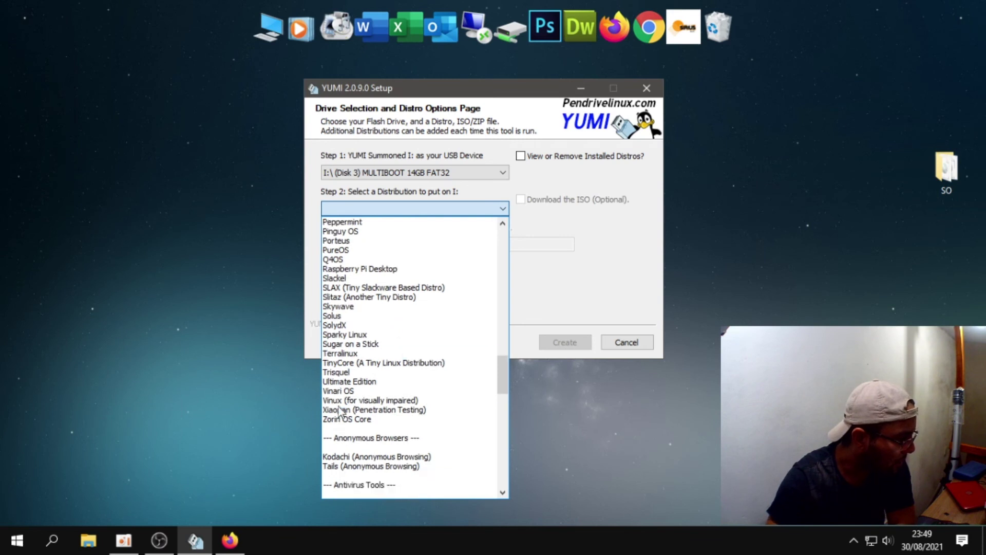
pyautogui.click(414, 420)
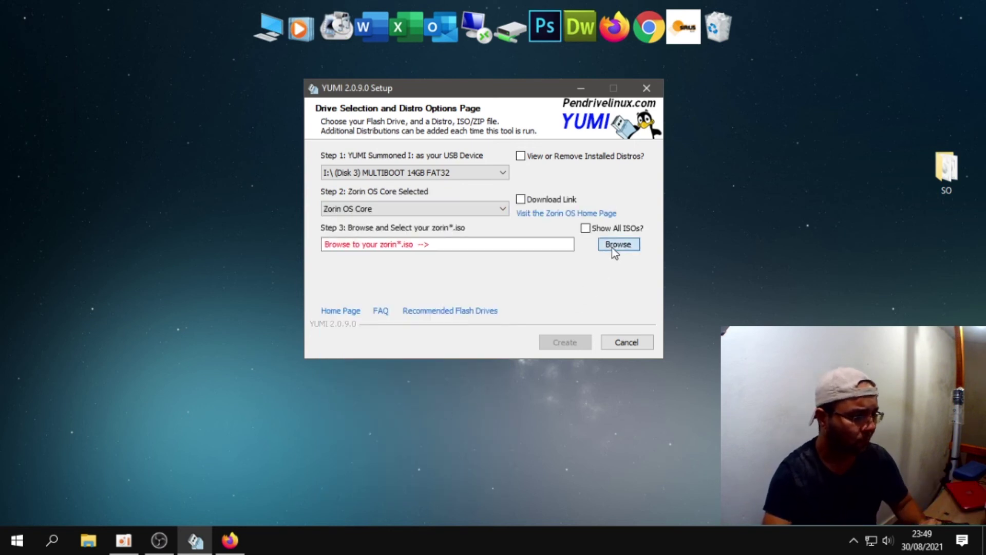
pyautogui.click(615, 246)
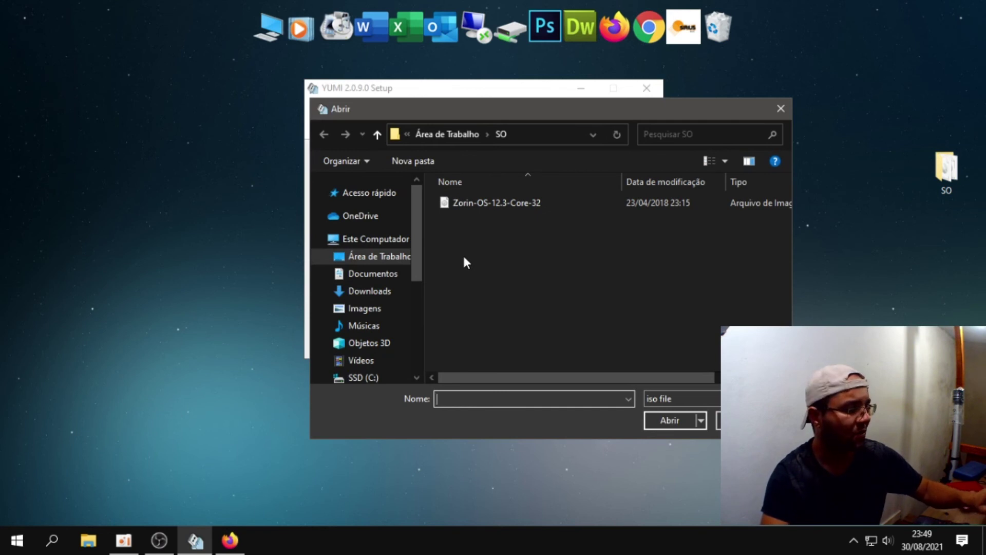
pyautogui.press('Escape')
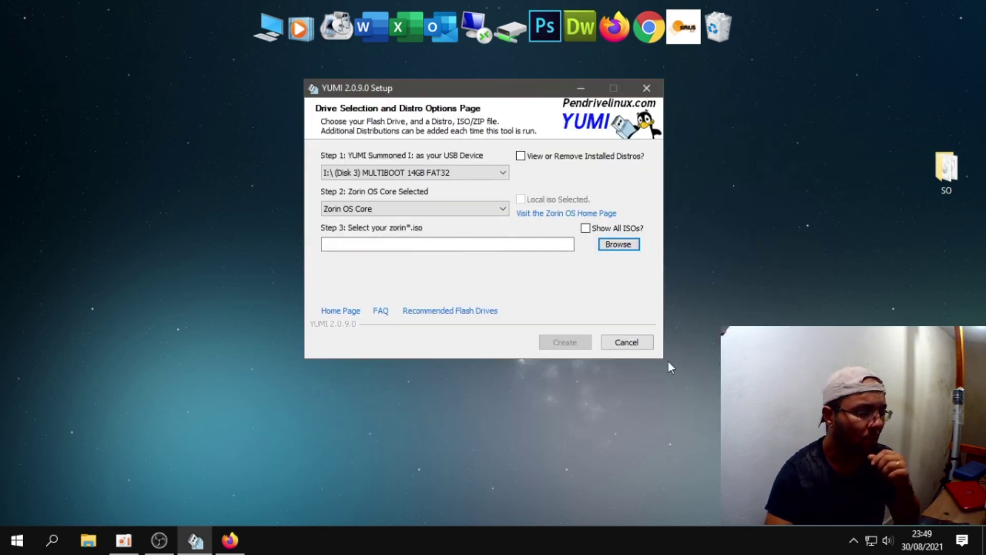
# Step: Reopen the distribution choices at the Windows installers and unlisted ISO entries
pyautogui.click(503, 208)
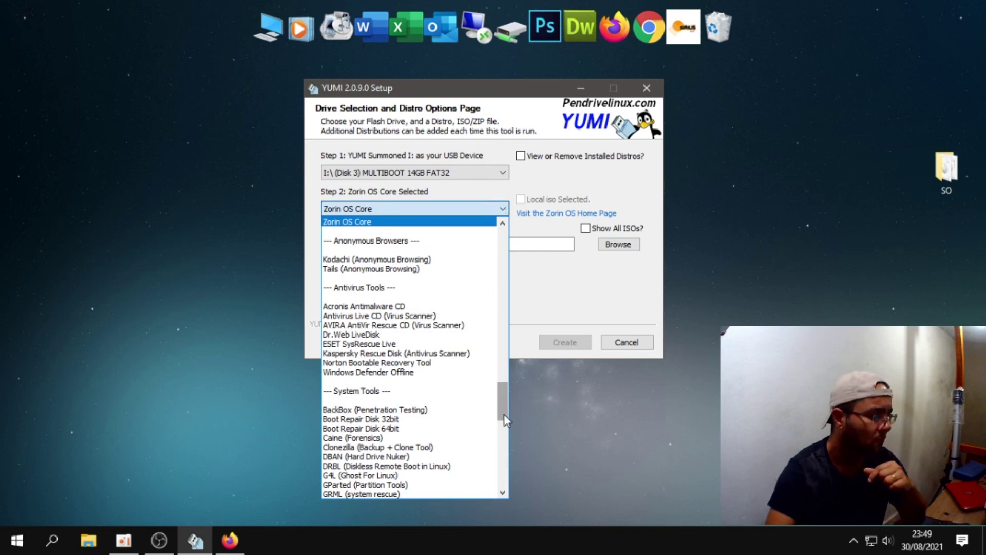
pyautogui.moveTo(505, 399); pyautogui.dragTo(507, 472)
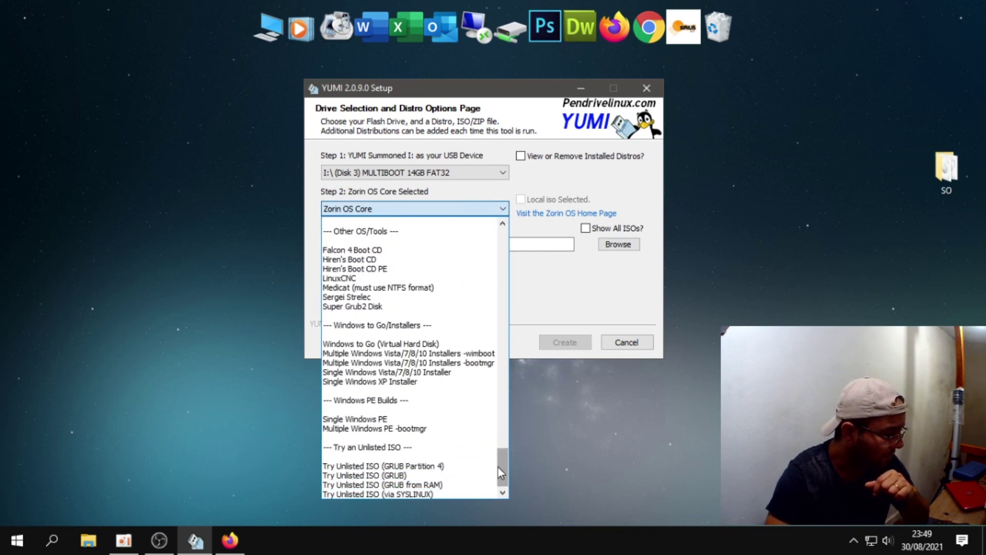